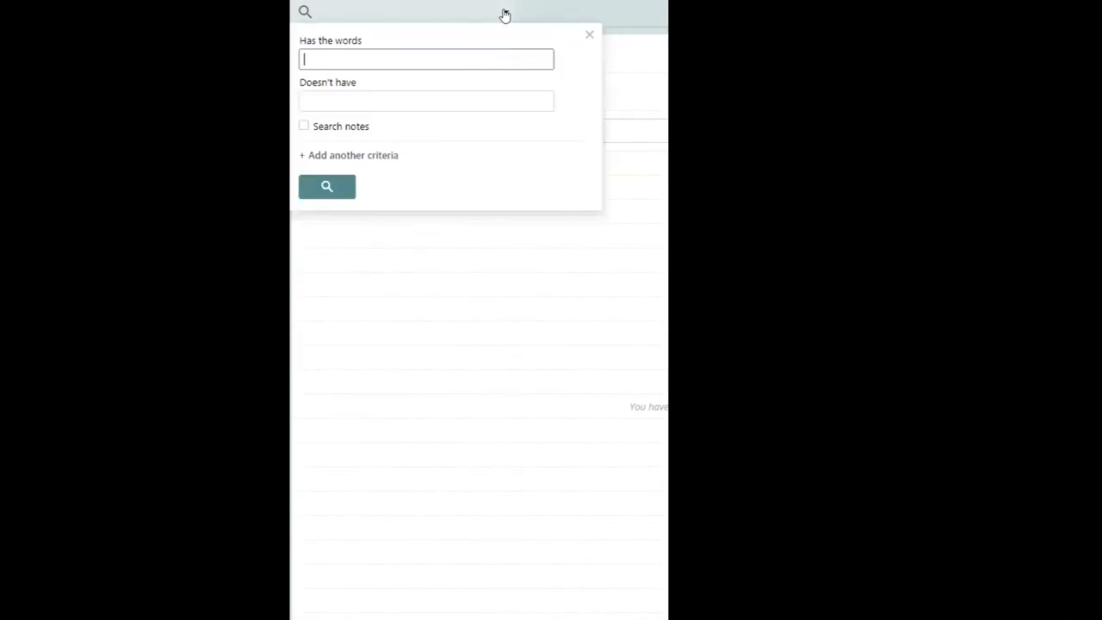
- Add a Tag criterion with the value 'etr'
left_click(358, 155)
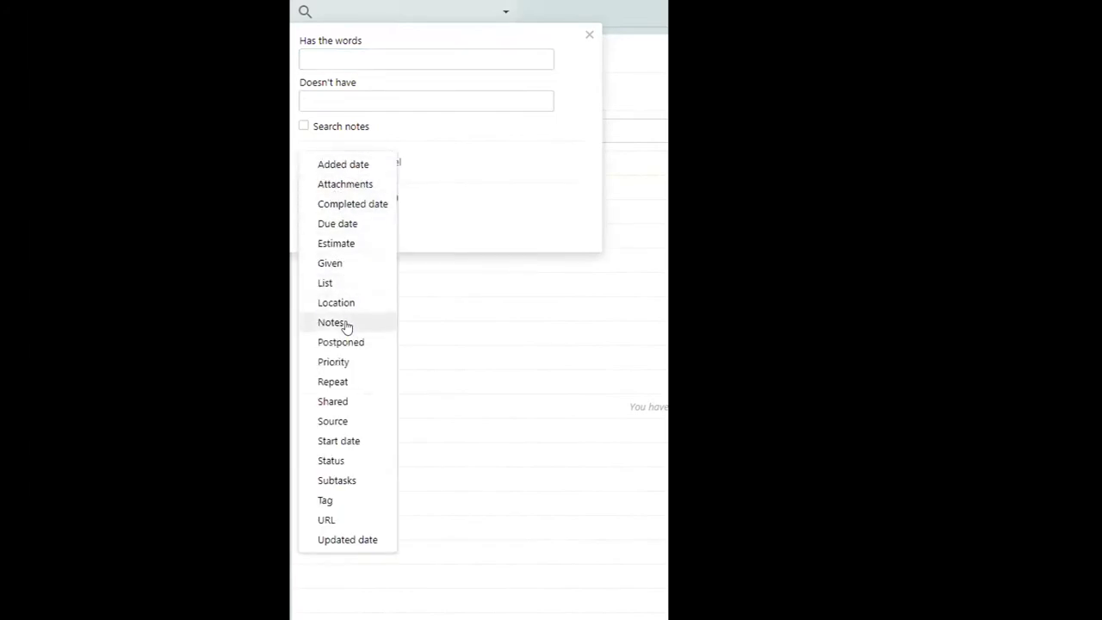
left_click(343, 501)
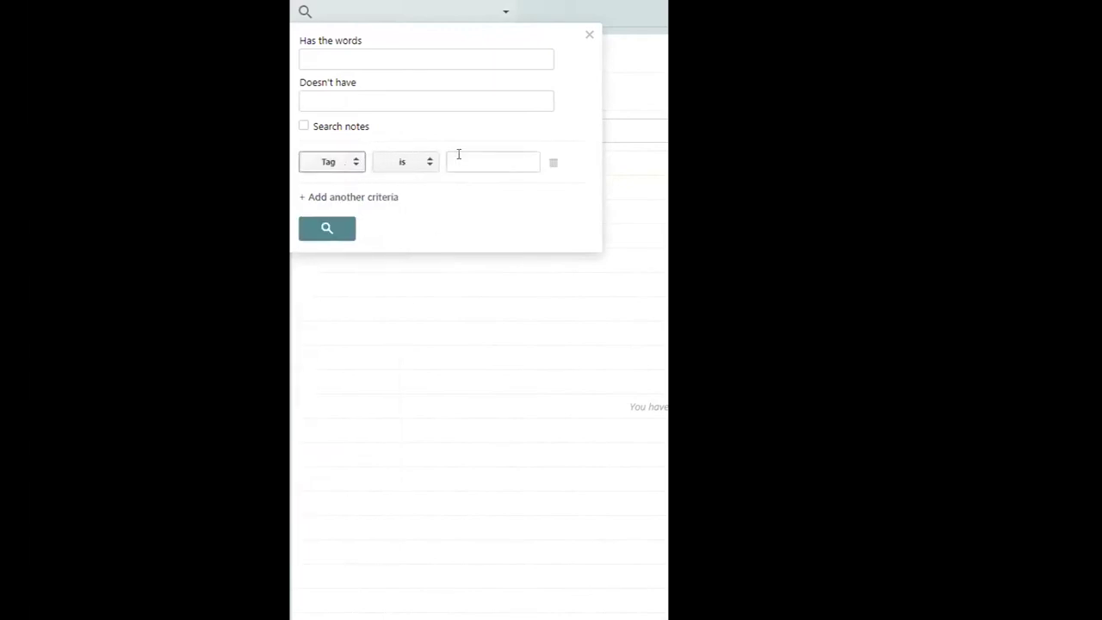
left_click(490, 162)
type("etr")
- Add a second criterion, Due date 'is before', with its date field active
left_click(343, 196)
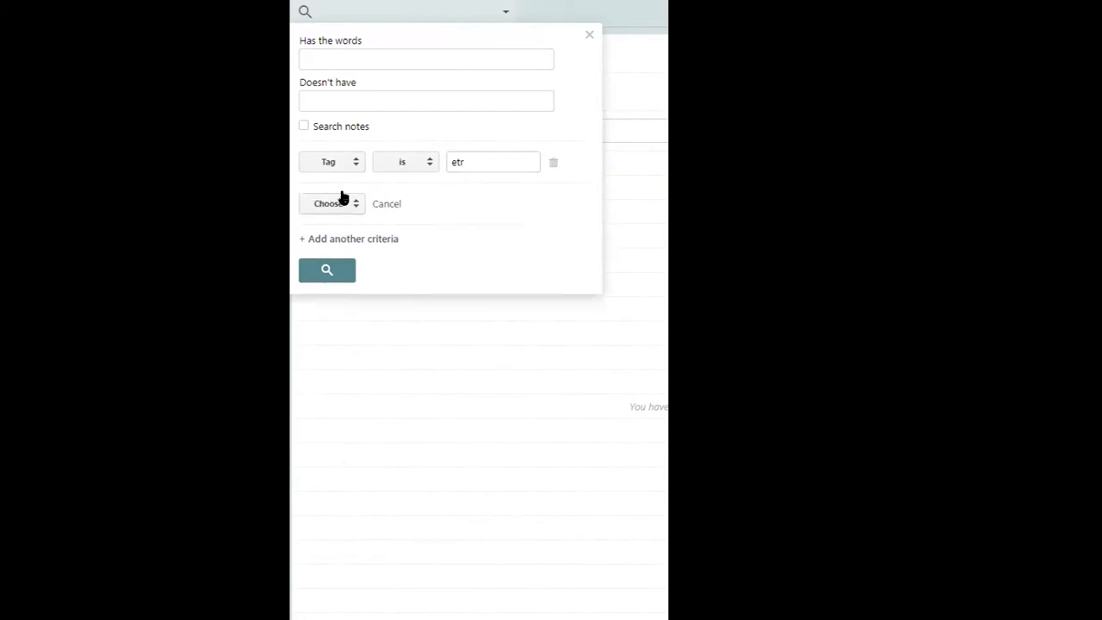
left_click(358, 207)
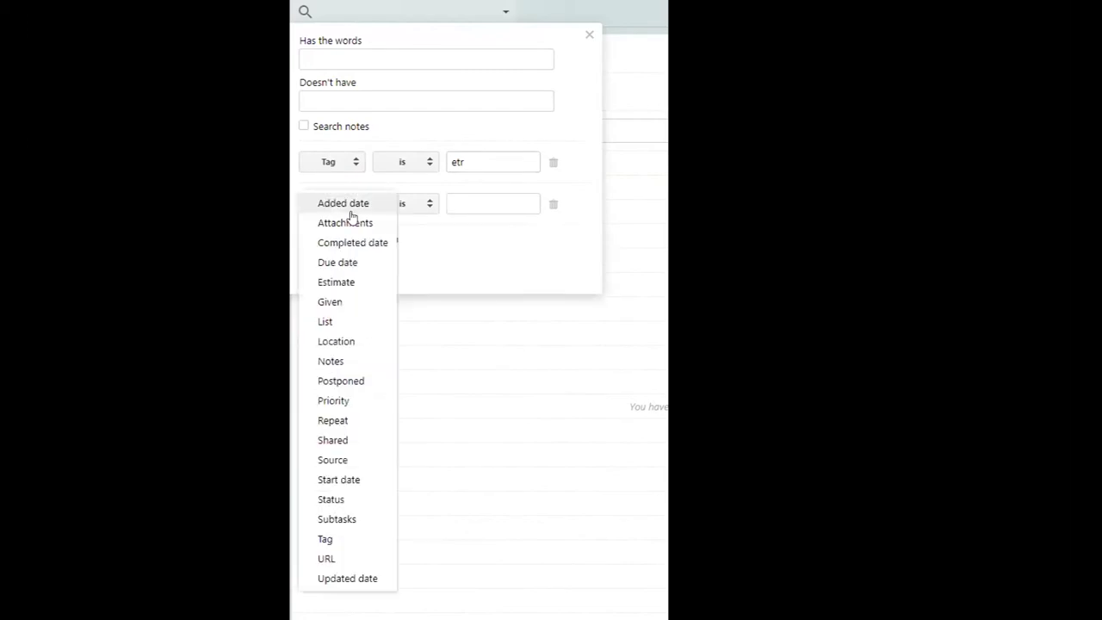
left_click(338, 261)
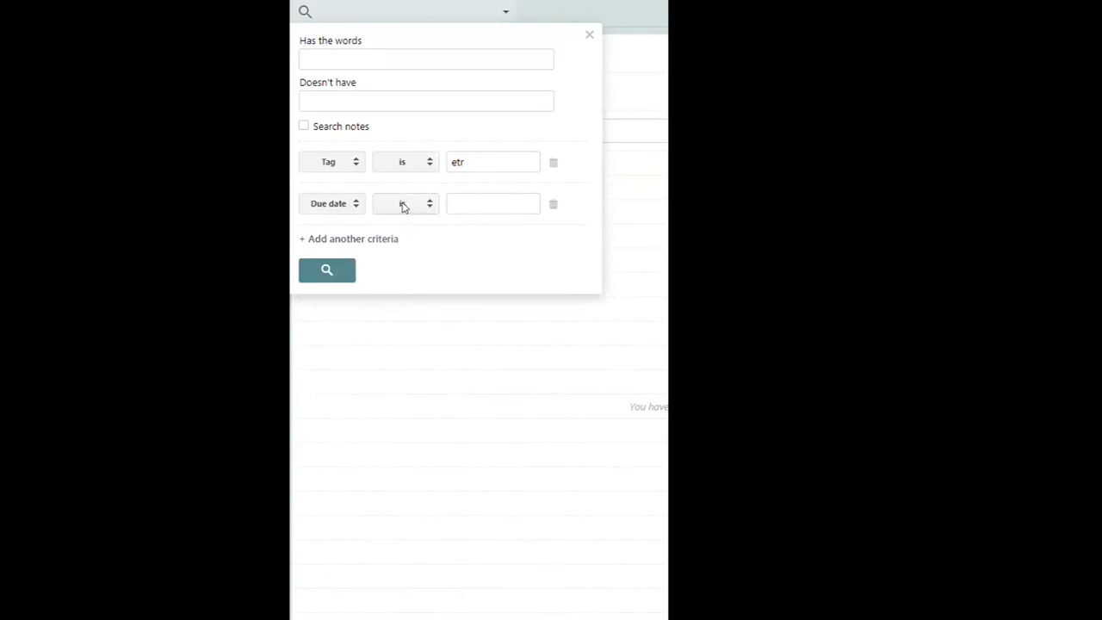
left_click(428, 207)
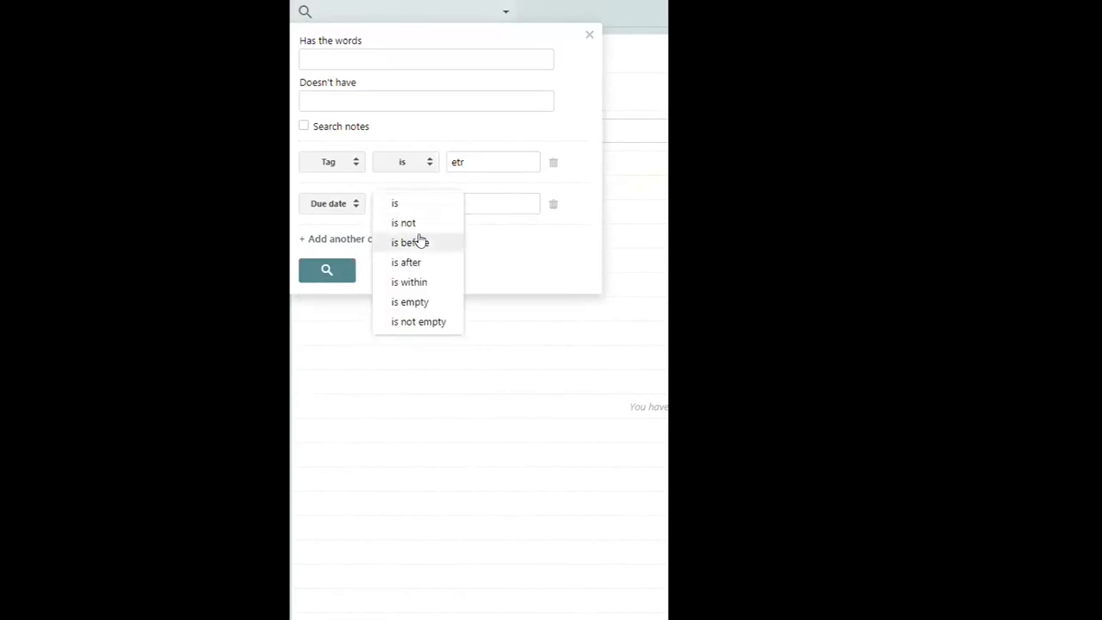
left_click(419, 242)
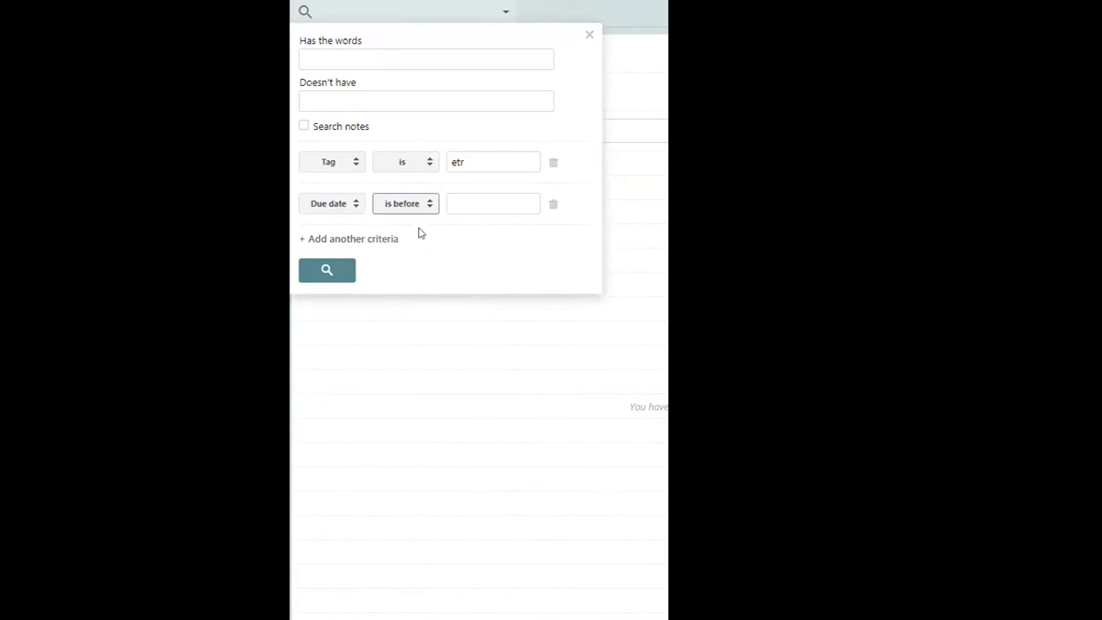
left_click(493, 204)
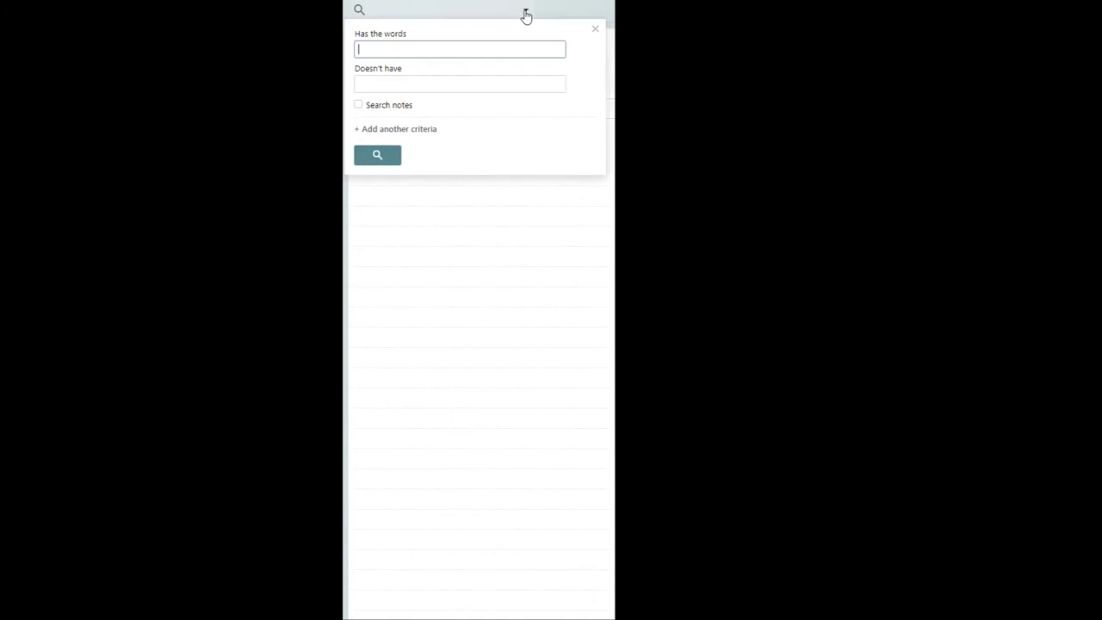
- Add a Subtasks criterion set to 'has subtasks'
left_click(398, 129)
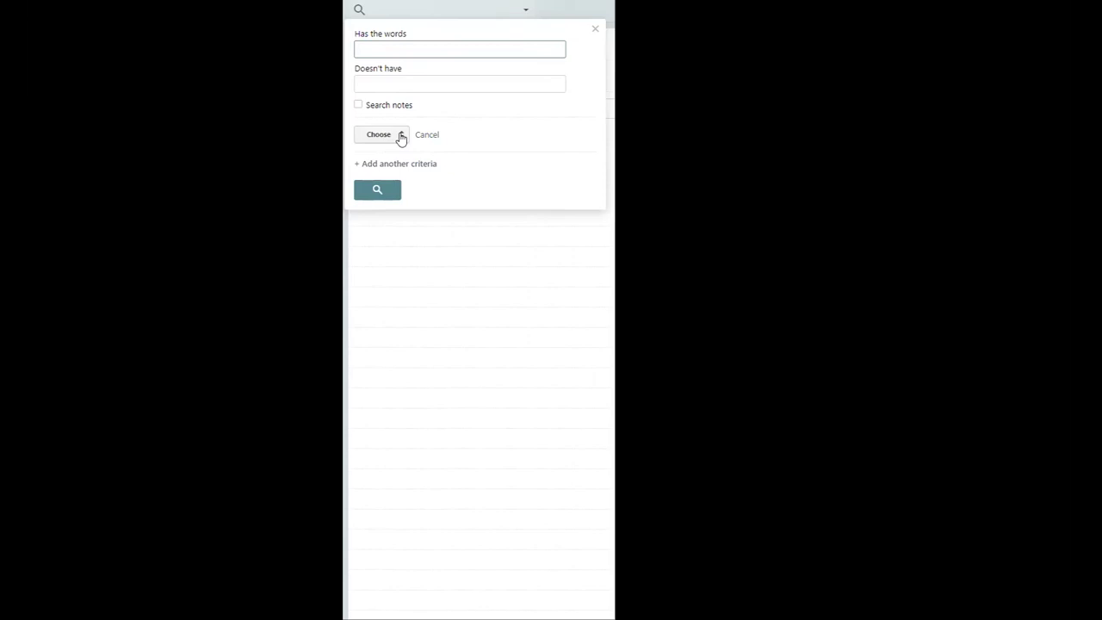
left_click(400, 136)
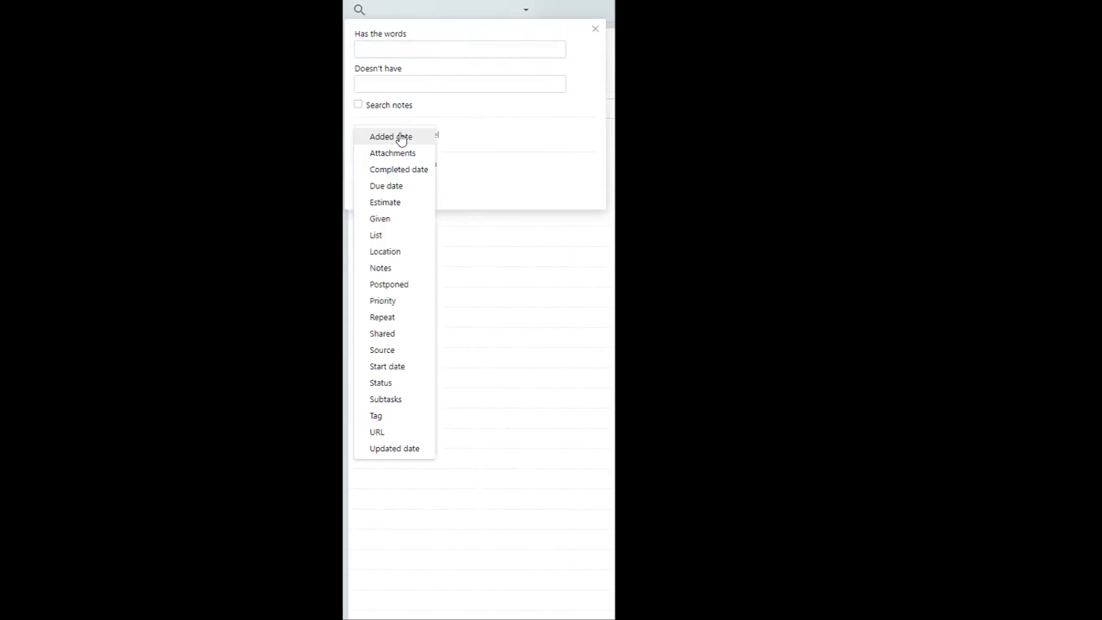
left_click(409, 400)
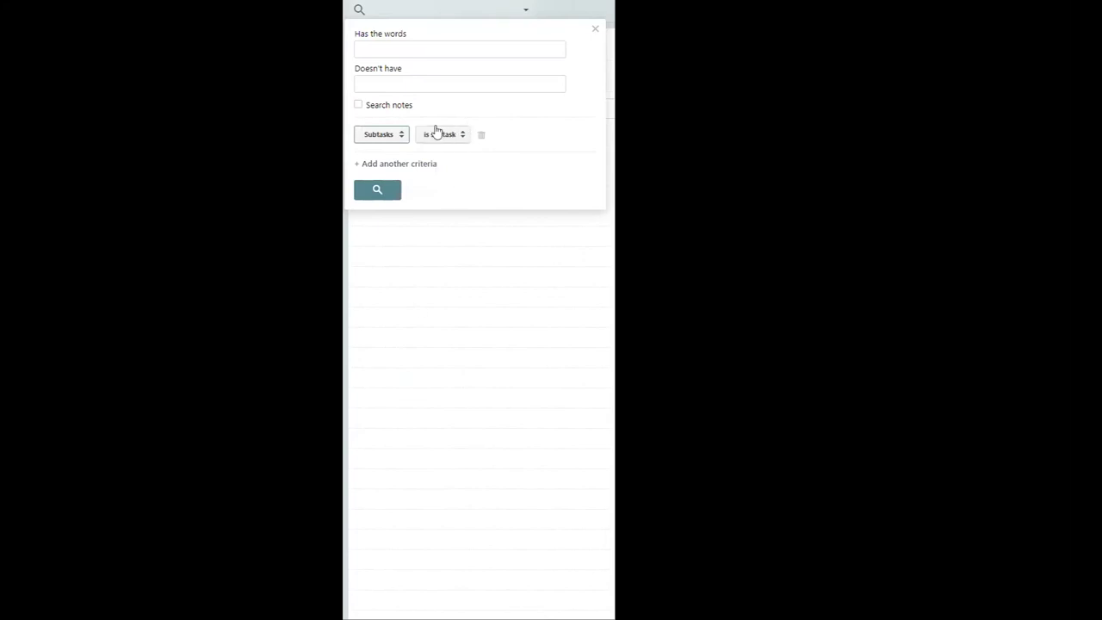
left_click(464, 136)
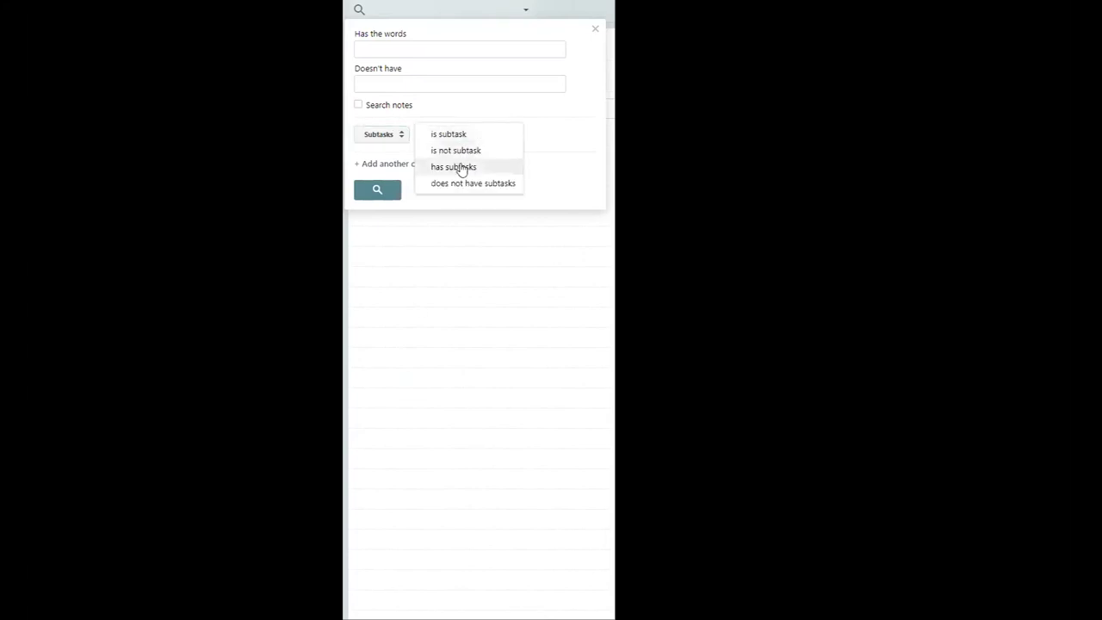
left_click(461, 169)
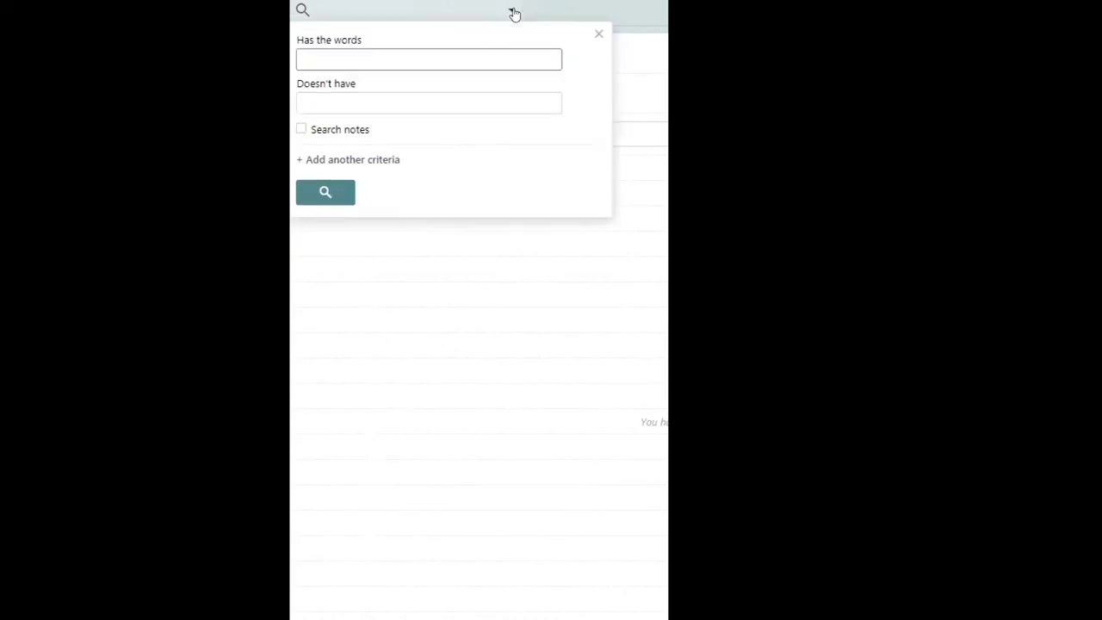
- Add a Subtasks criterion set to 'has subtasks'
left_click(360, 161)
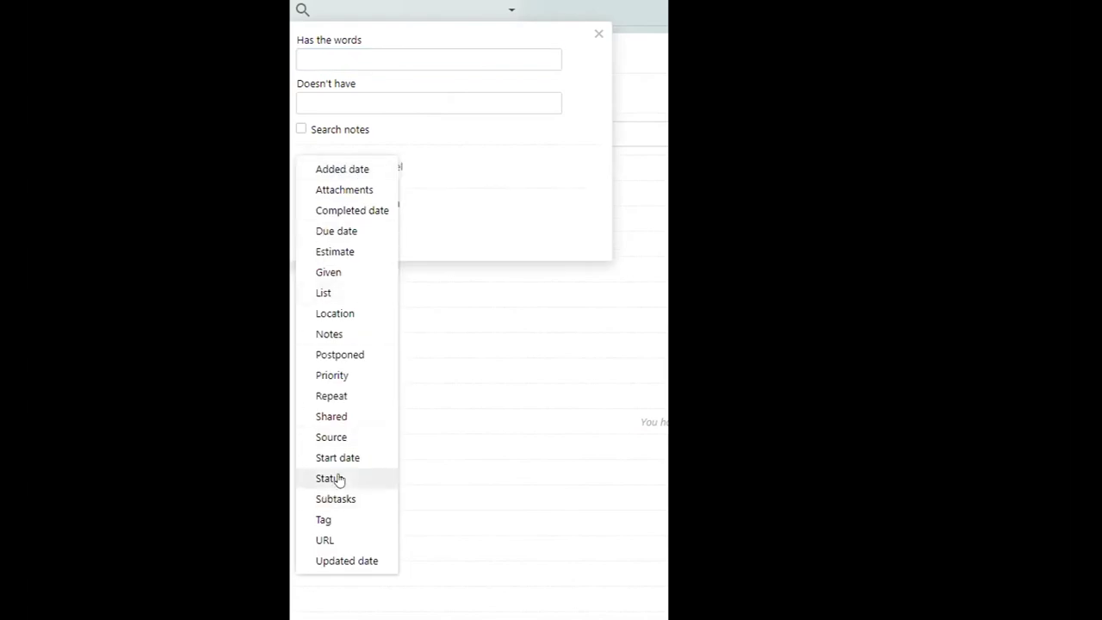
left_click(334, 503)
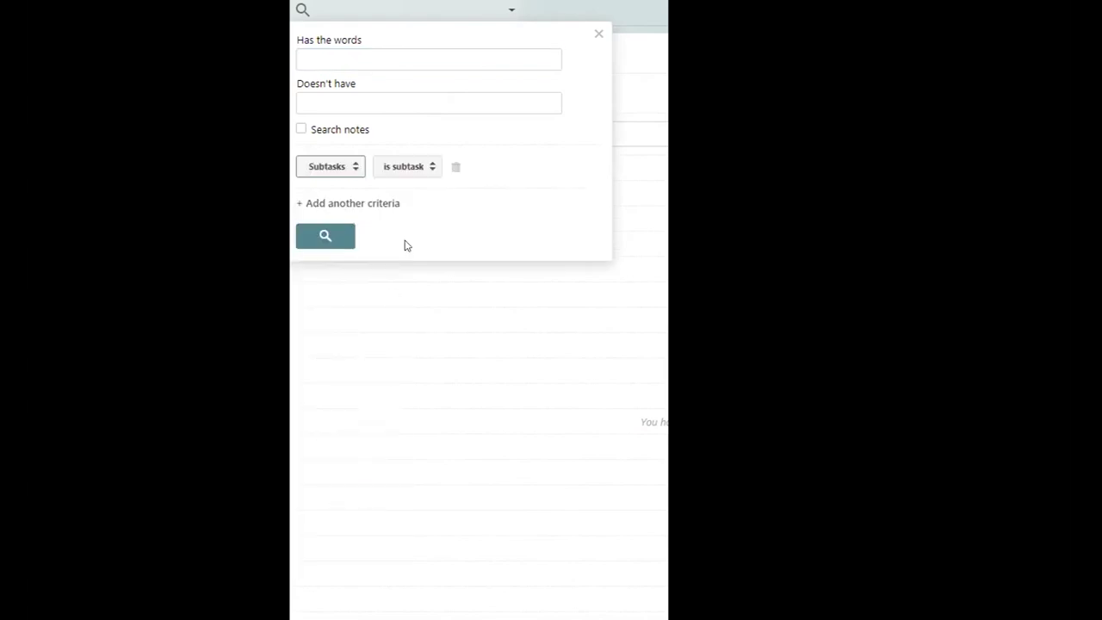
left_click(432, 168)
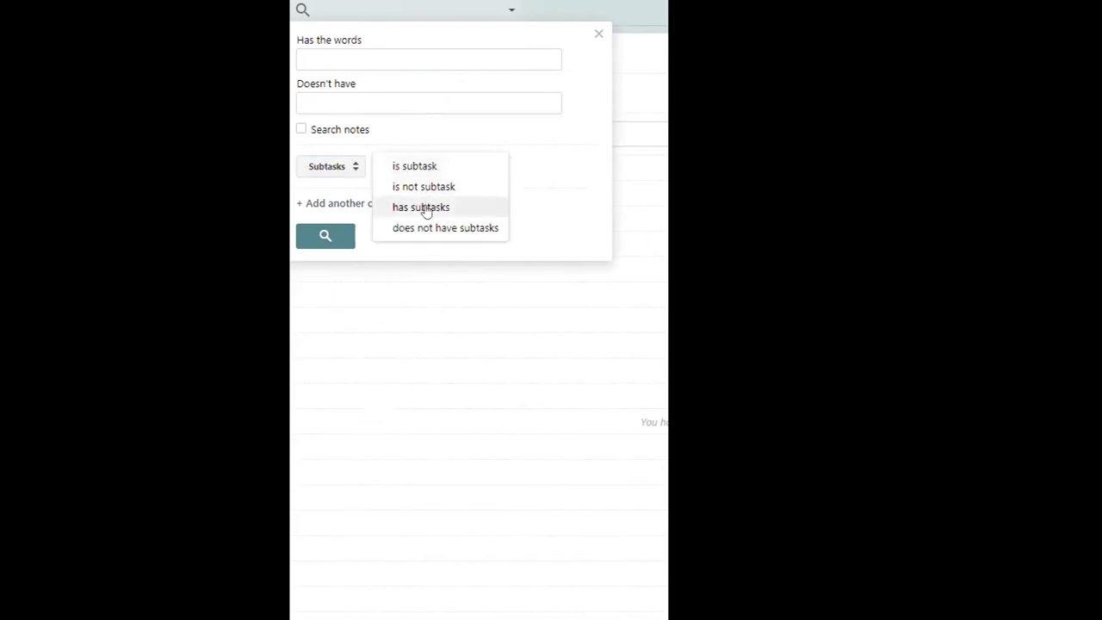
left_click(421, 207)
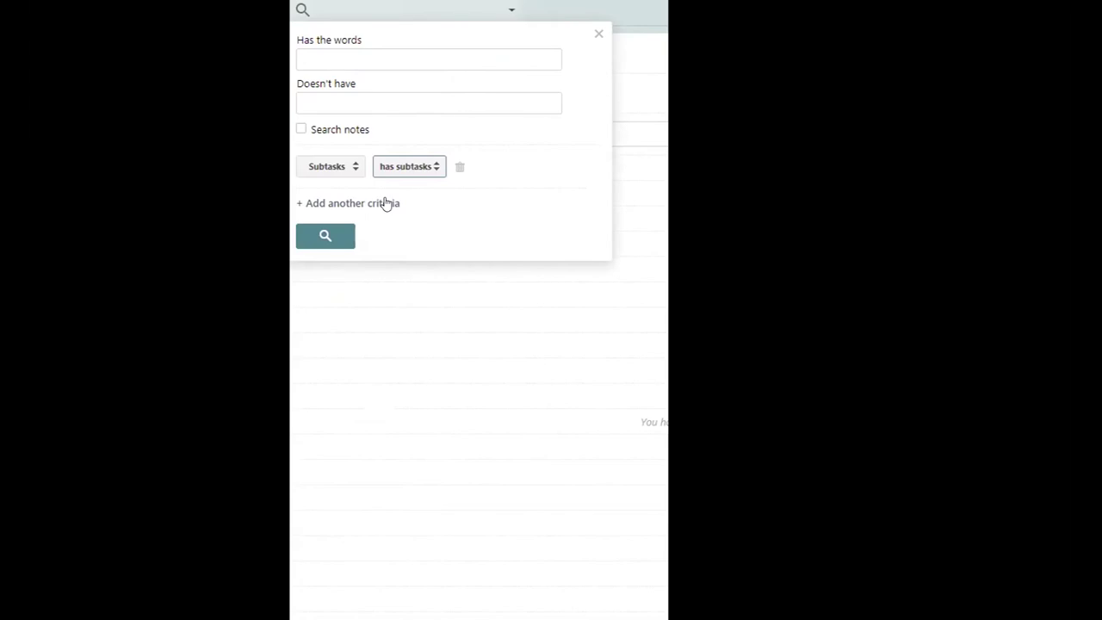
- Add a Due date 'is before' criterion with a '1 week' limit
left_click(386, 203)
left_click(349, 210)
left_click(349, 224)
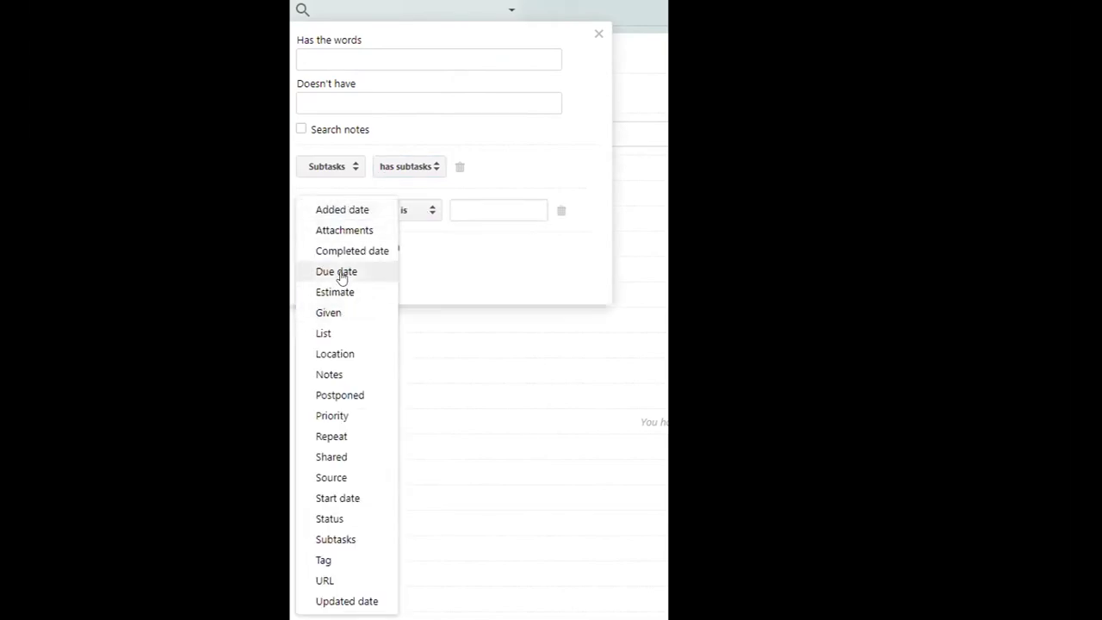
left_click(342, 273)
left_click(418, 210)
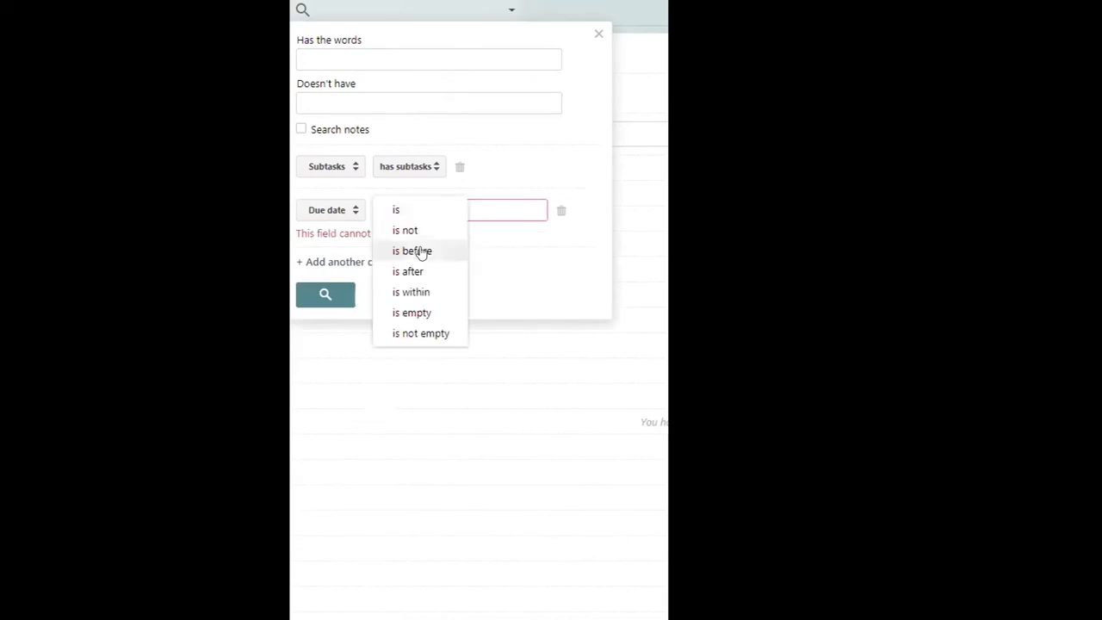
left_click(422, 252)
left_click(482, 210)
type("1 week")
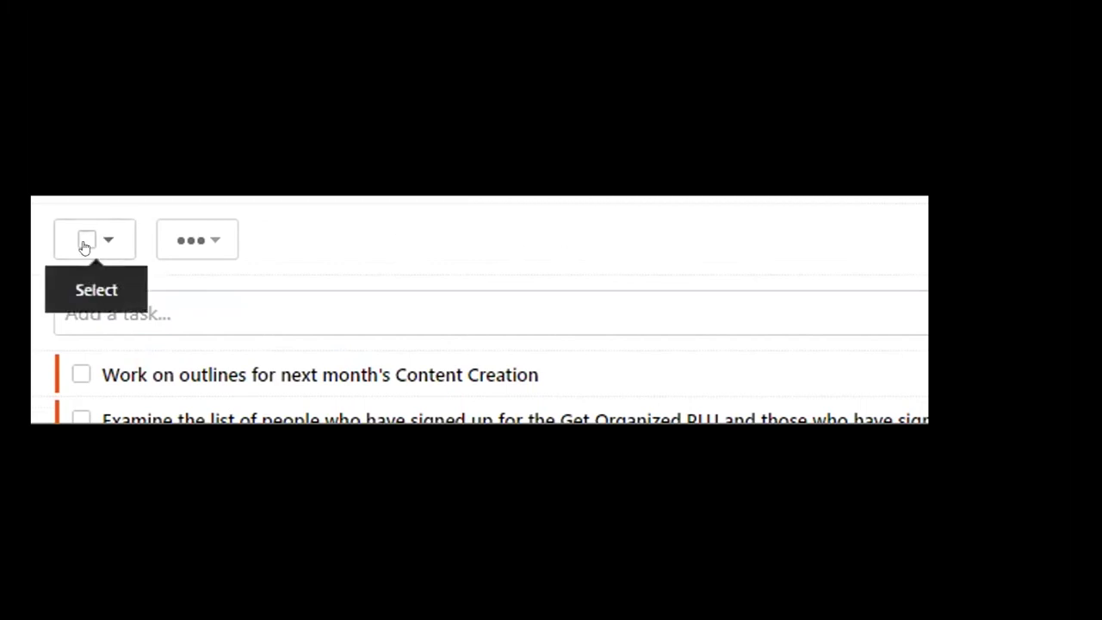
- Select all listed tasks and bring up their postpone options
left_click(86, 241)
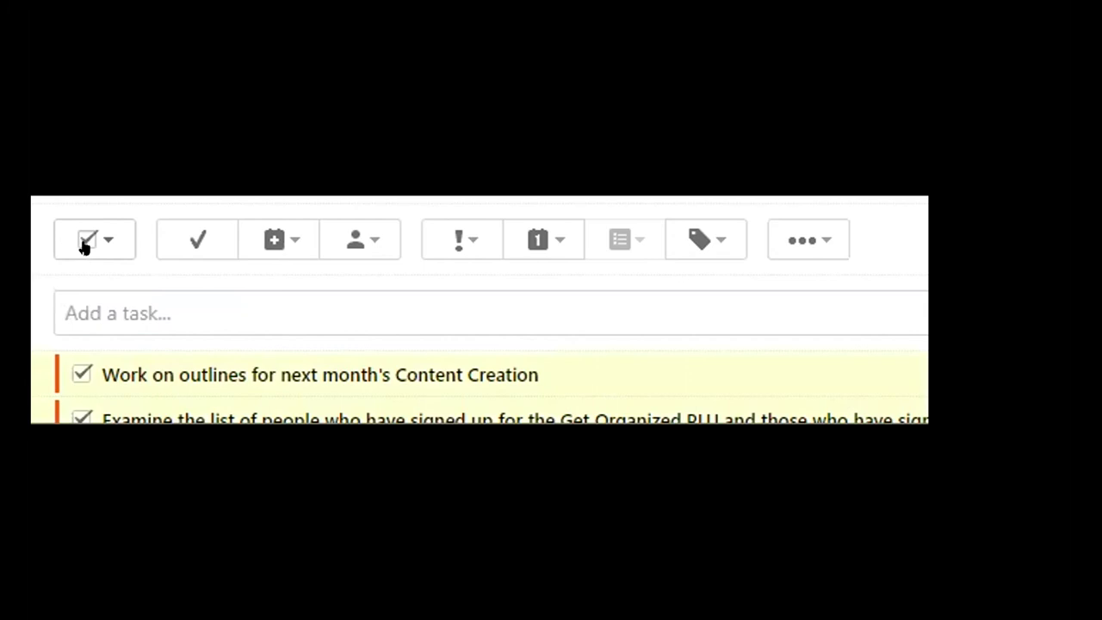
left_click(272, 243)
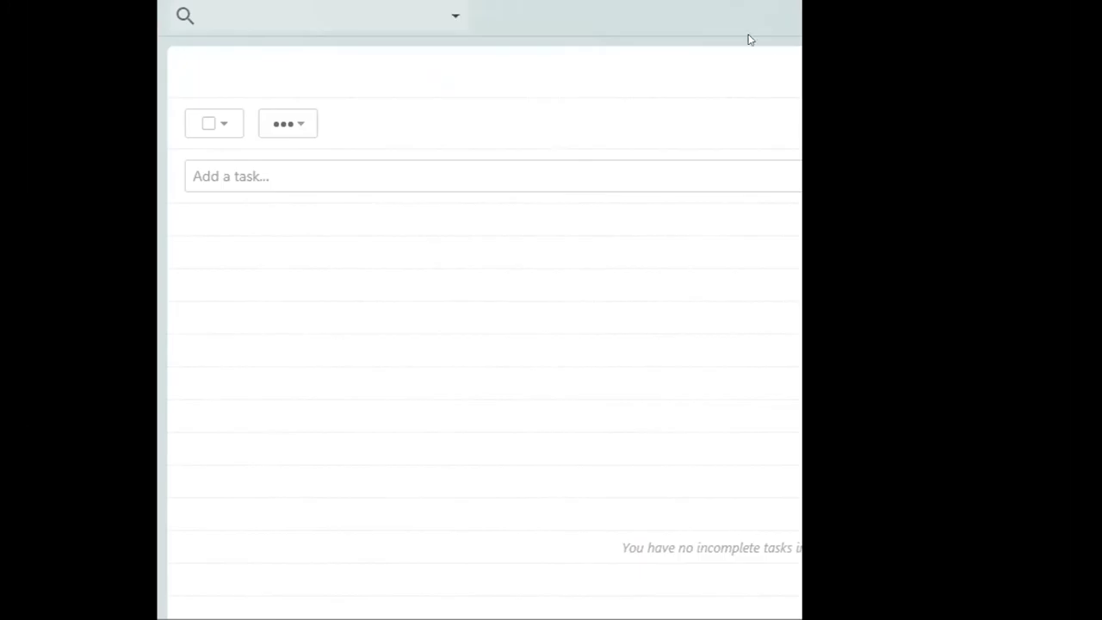
- In advanced search, add a Subtasks 'is subtask' criterion
left_click(448, 21)
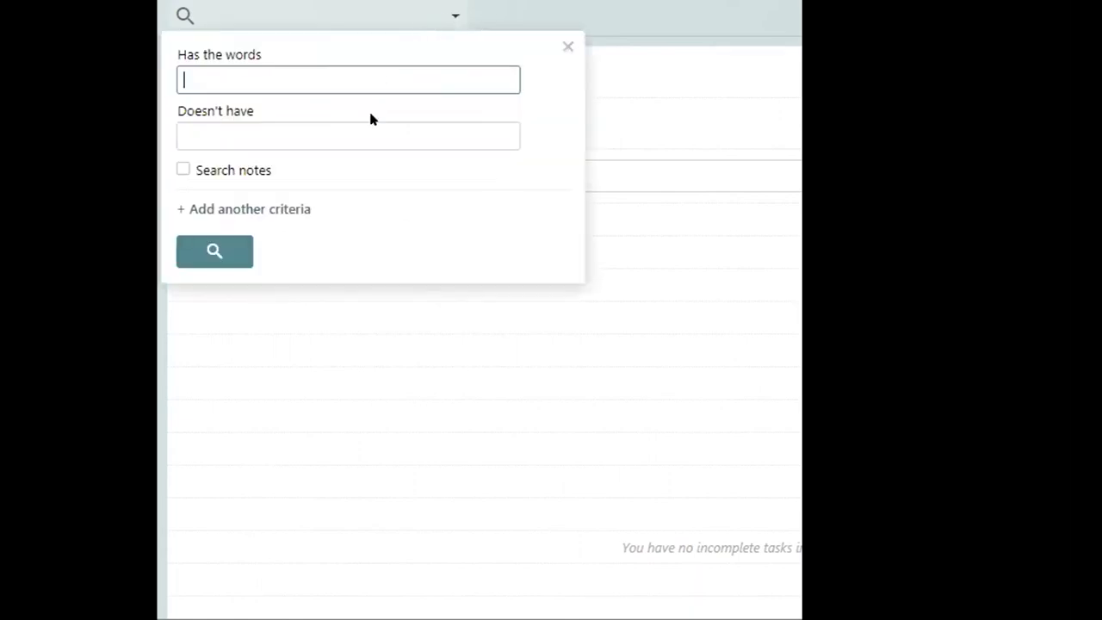
left_click(262, 208)
left_click(250, 217)
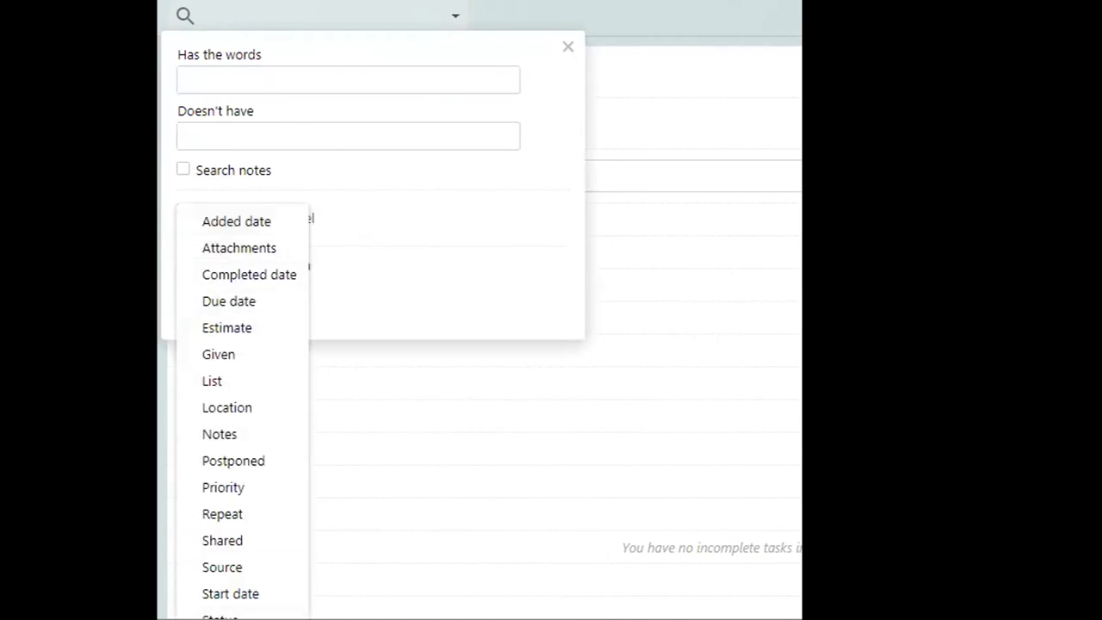
left_click(284, 533)
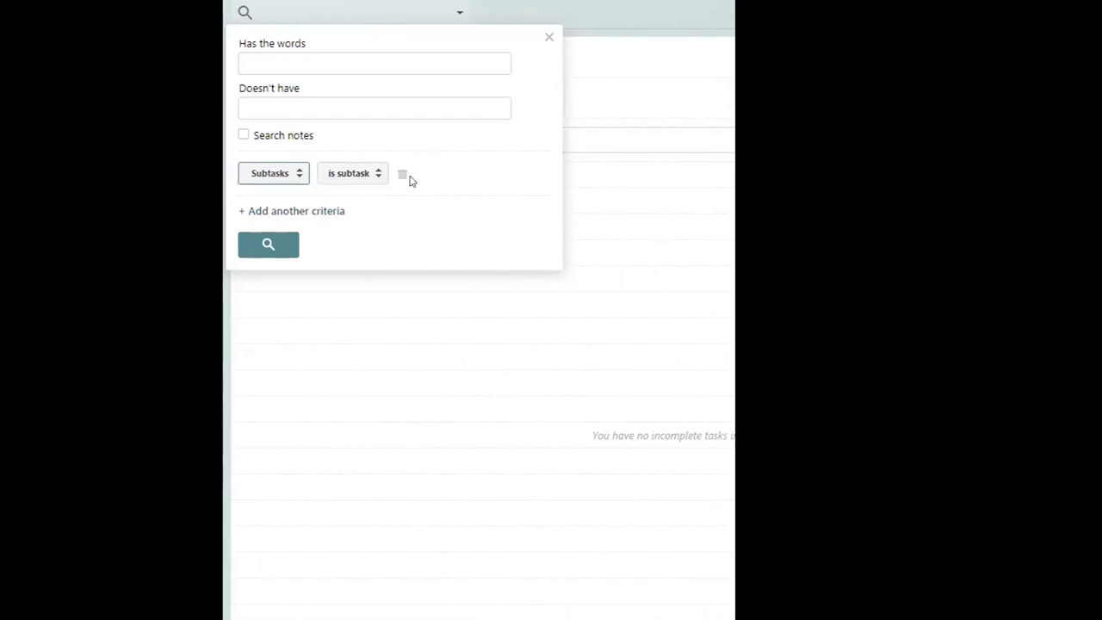
- Add a second Subtasks criterion set to 'is not subtask'
left_click(326, 210)
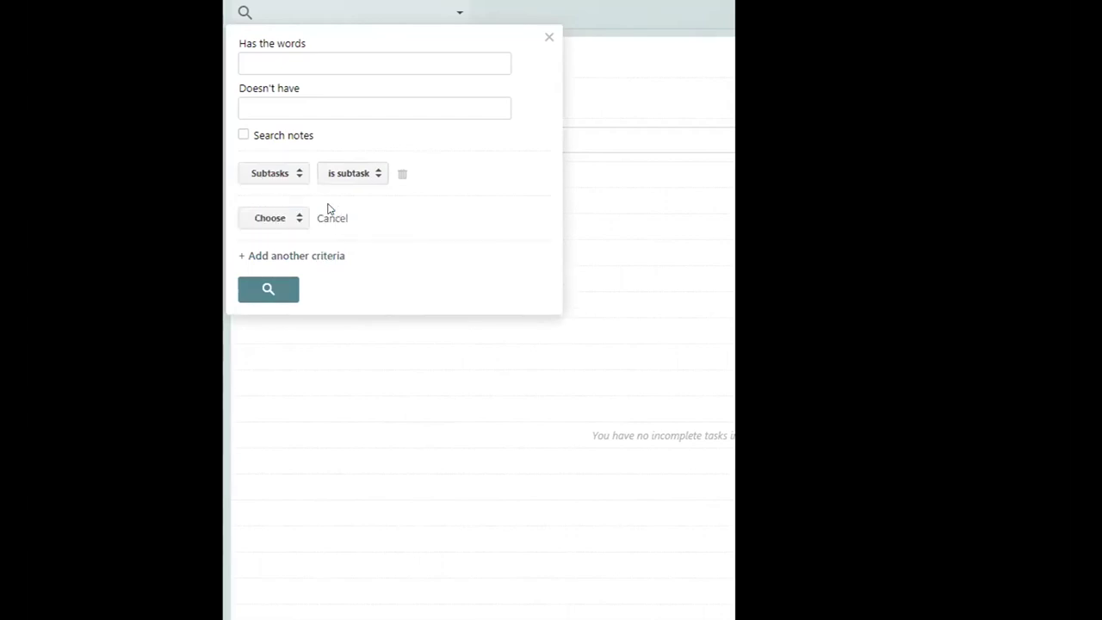
left_click(297, 218)
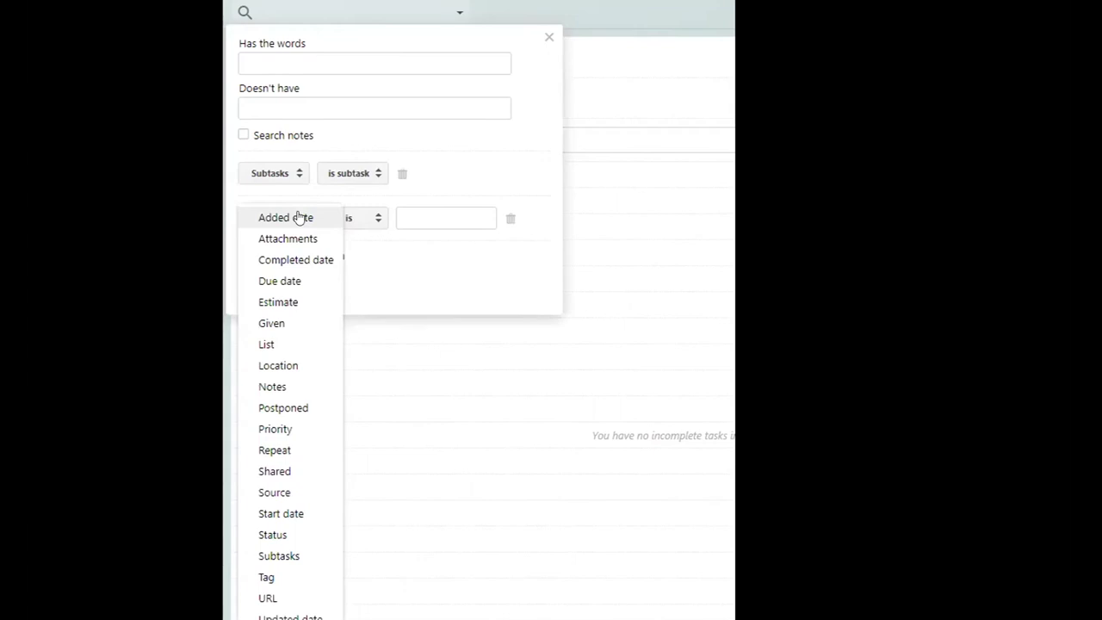
left_click(297, 218)
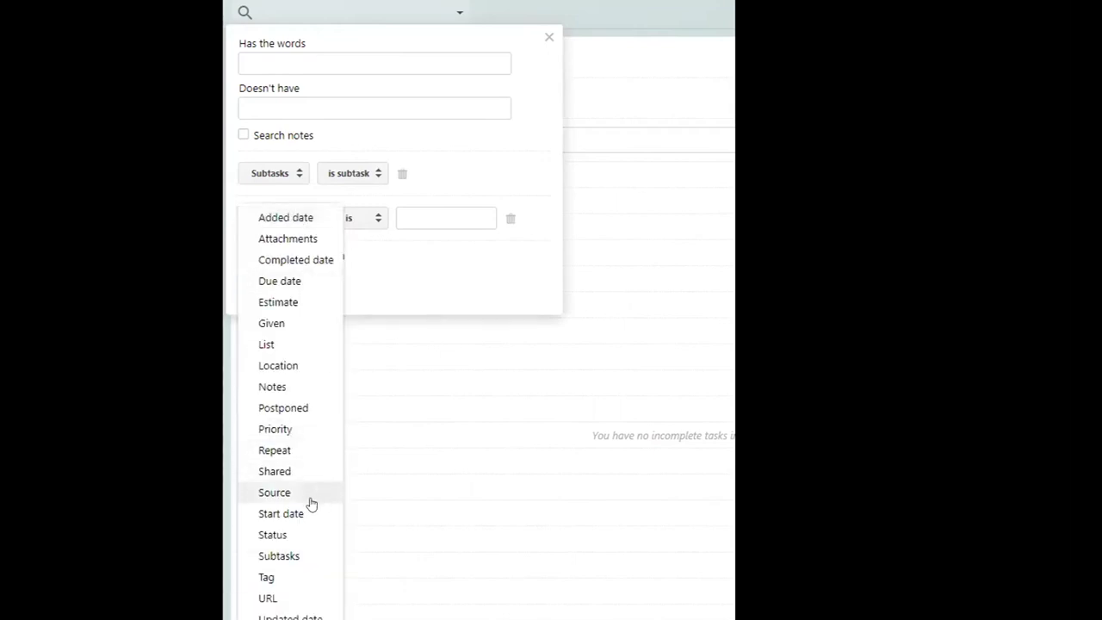
left_click(279, 555)
left_click(376, 218)
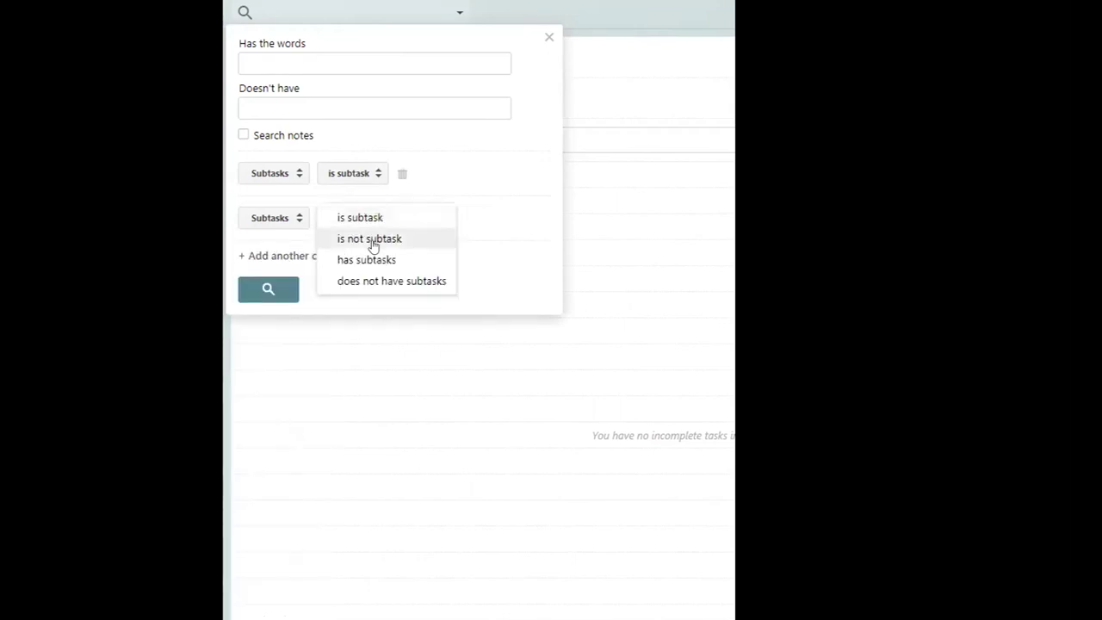
left_click(374, 240)
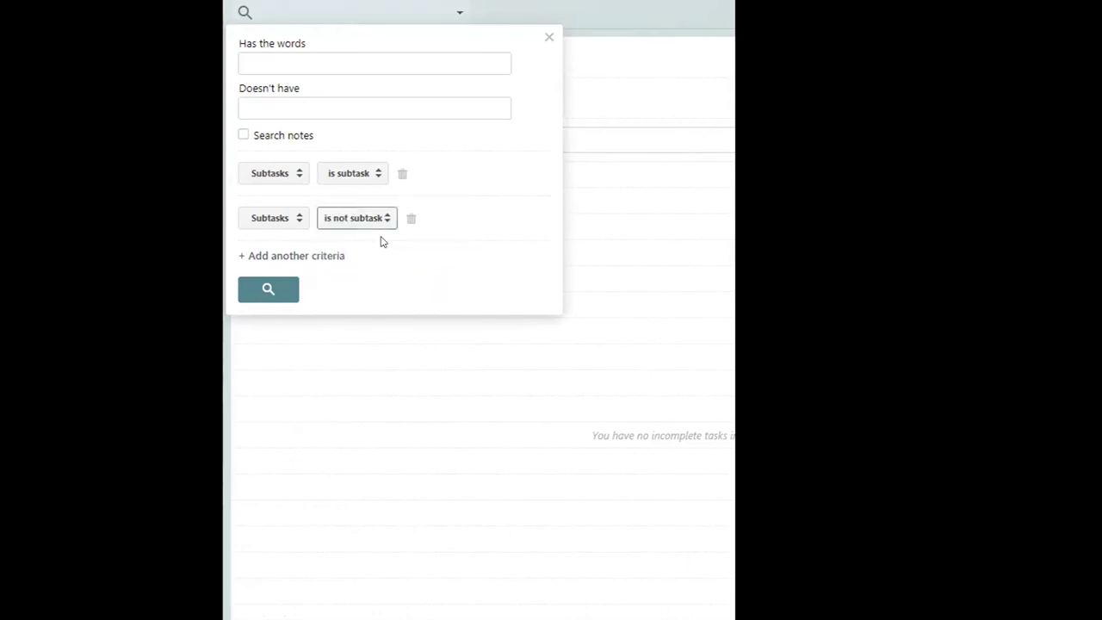
- Add a third criterion: Repeat 'is not repeating'
left_click(306, 256)
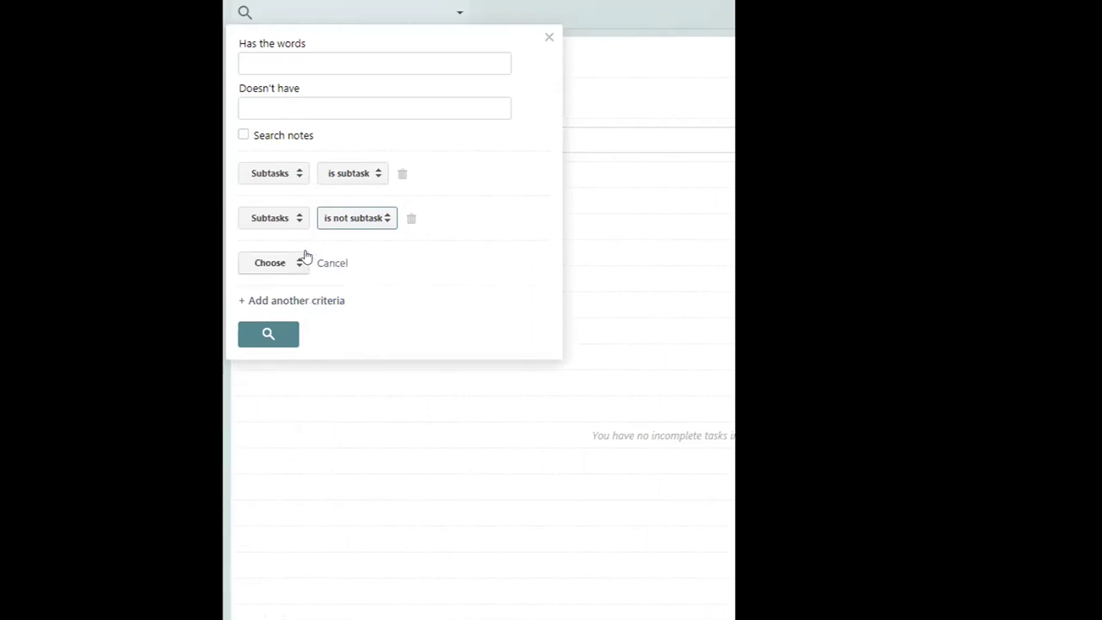
left_click(297, 262)
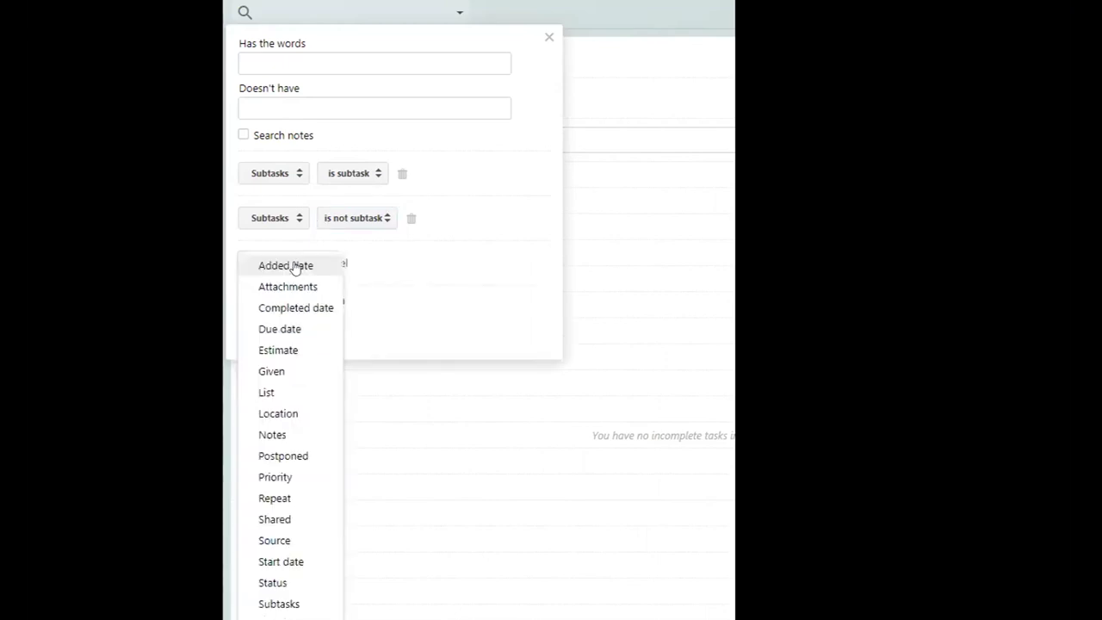
left_click(268, 500)
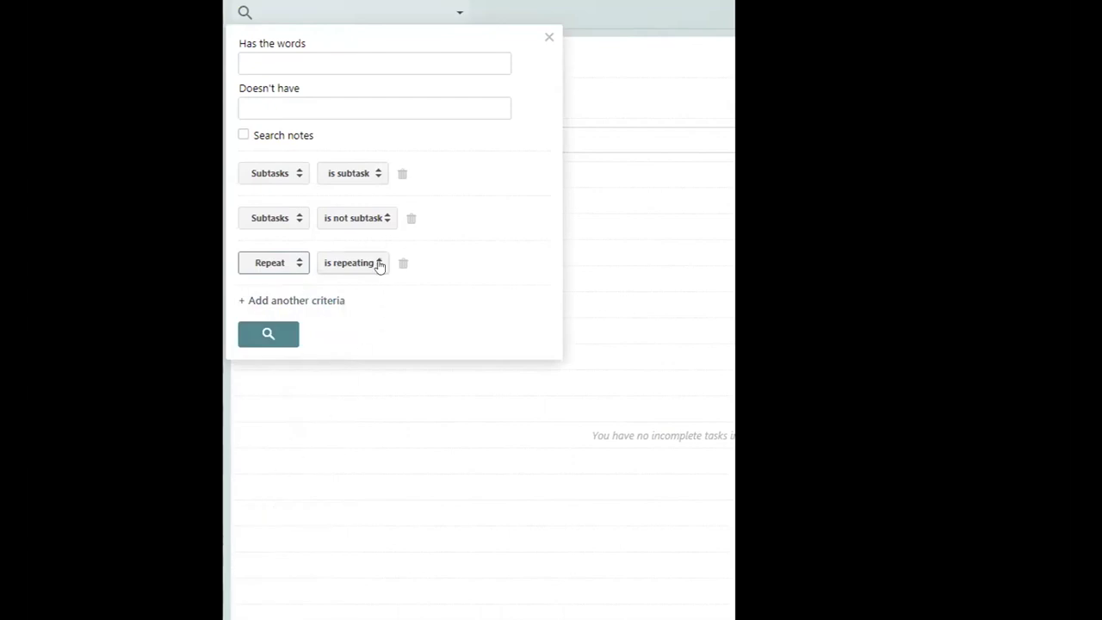
left_click(364, 262)
left_click(365, 284)
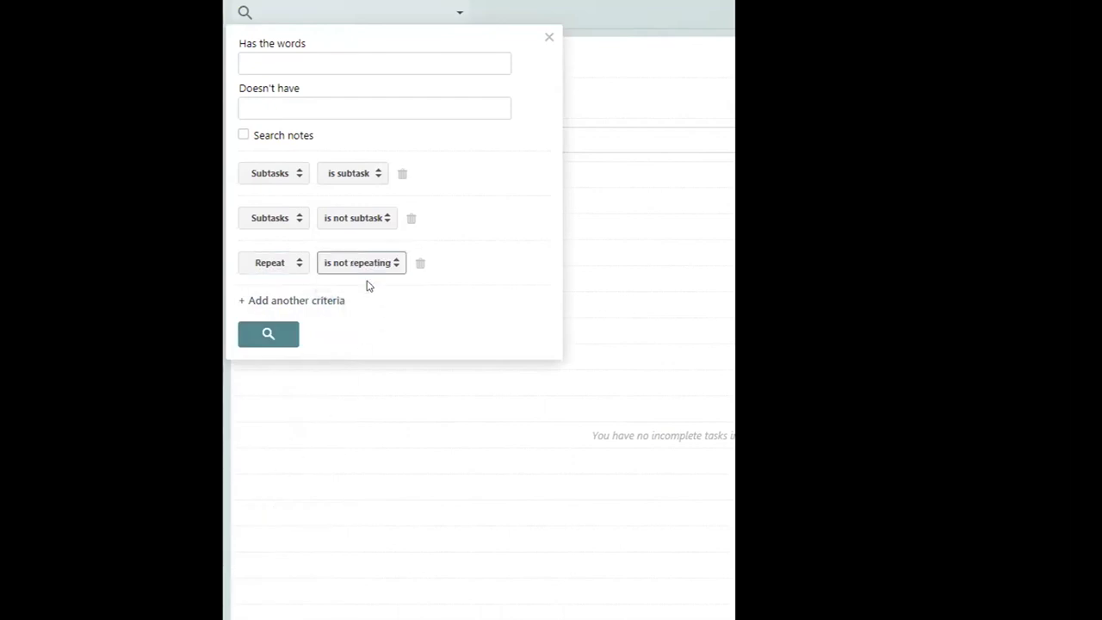
- Add a fourth criterion: Priority 'is not' Priority 1
left_click(321, 305)
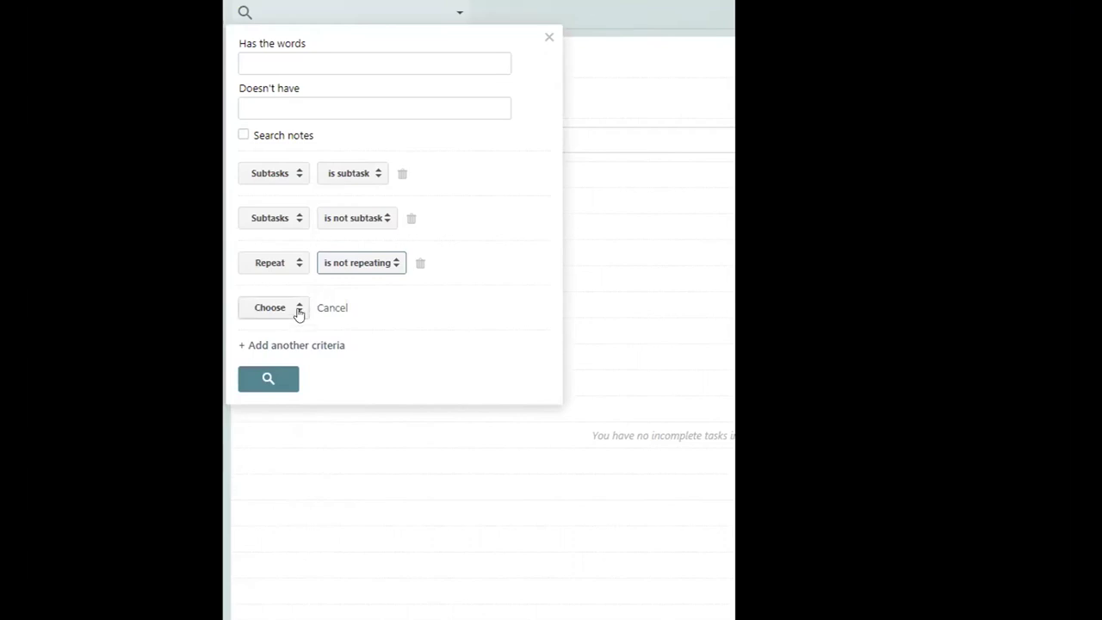
left_click(274, 310)
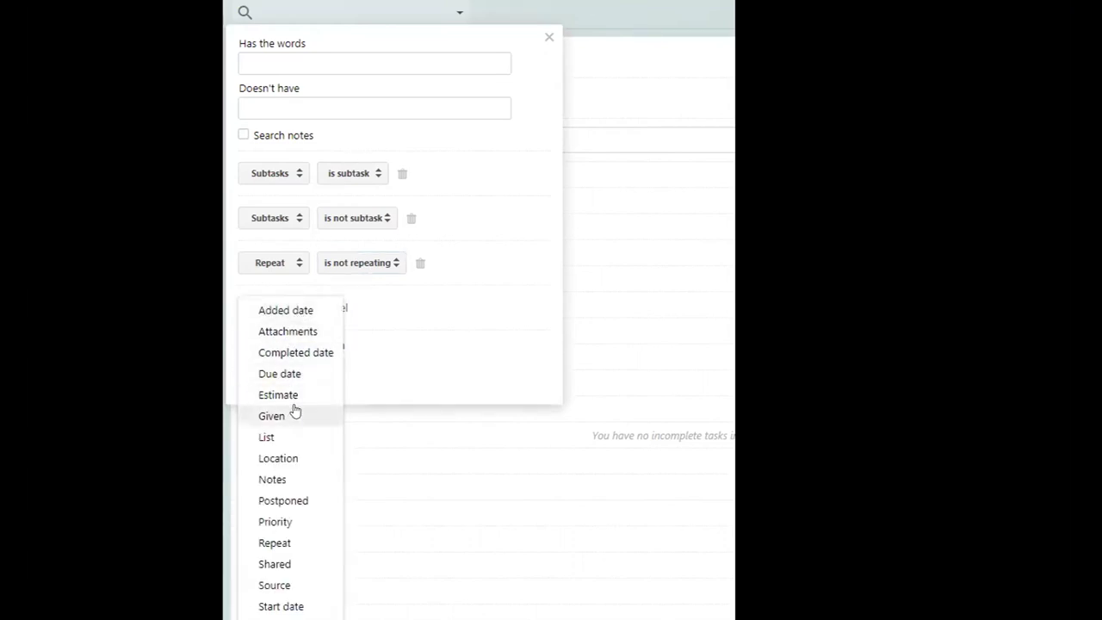
left_click(276, 521)
left_click(374, 310)
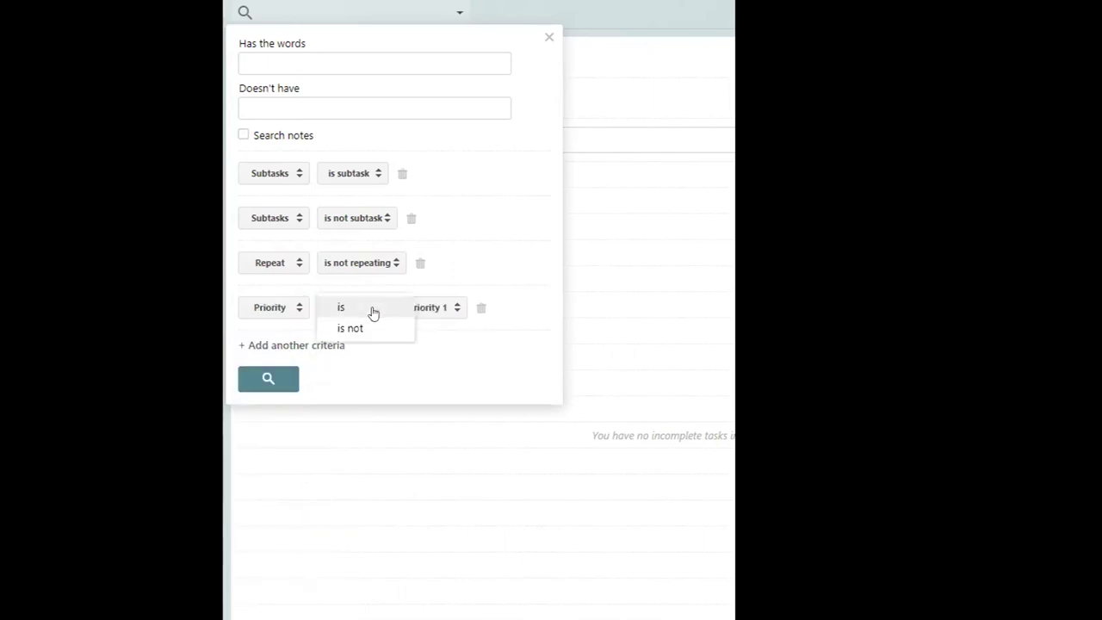
left_click(370, 330)
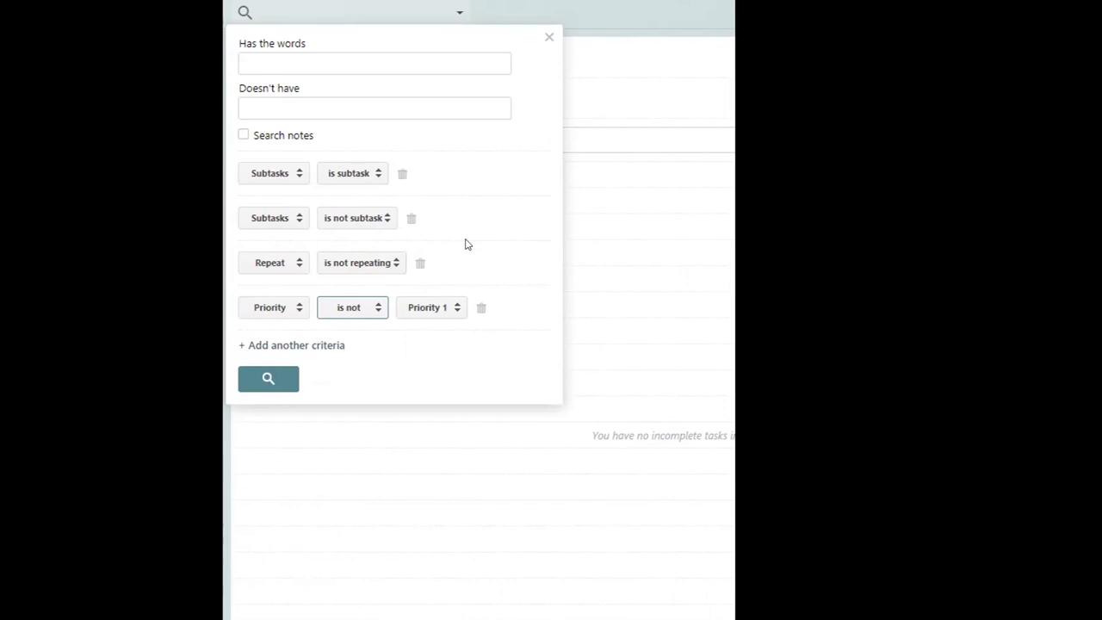
- Add a fifth criterion, Due date 'is before', with its date field active
left_click(282, 345)
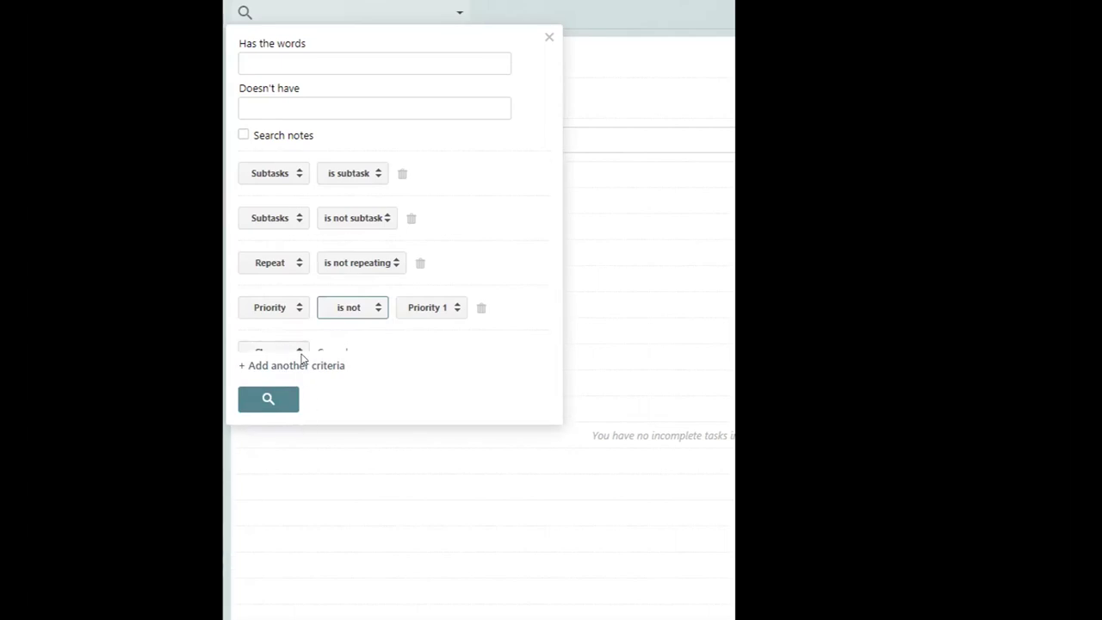
left_click(299, 347)
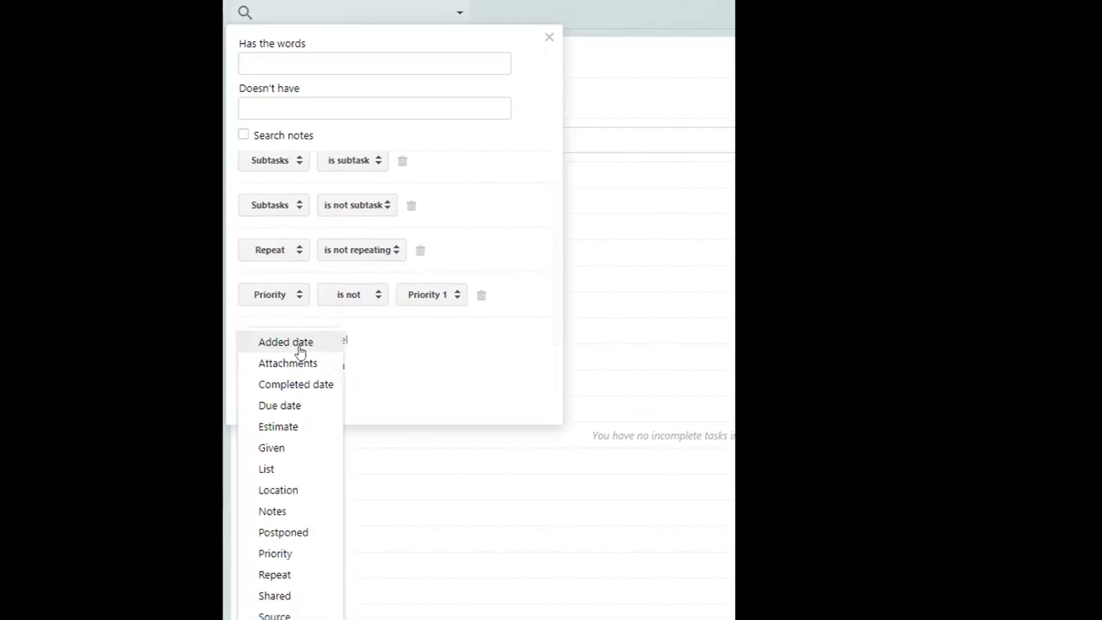
left_click(280, 404)
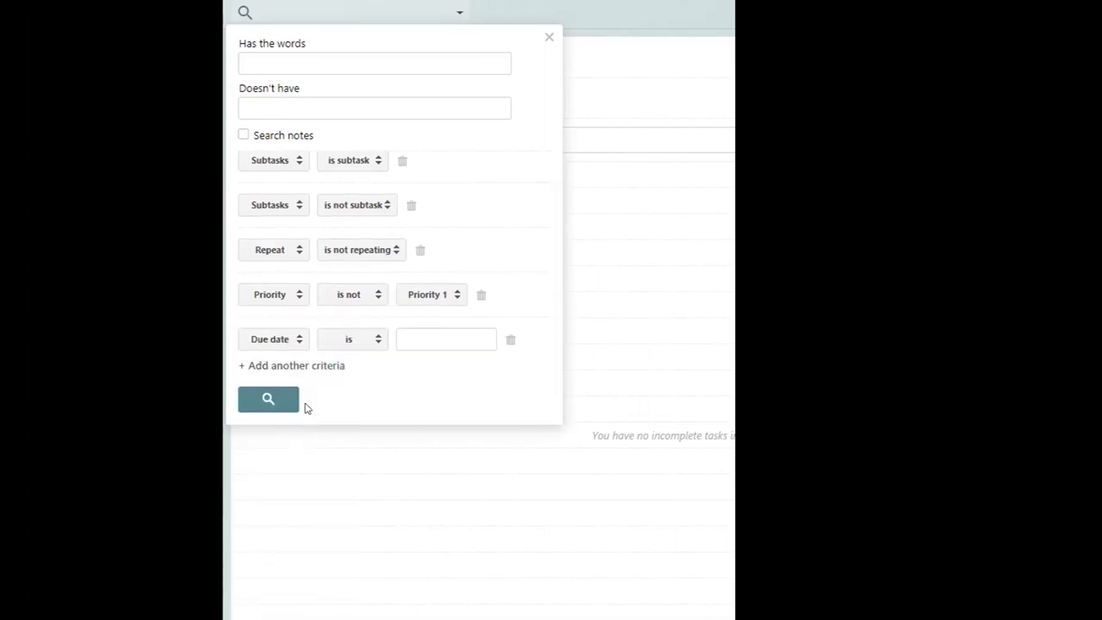
left_click(376, 338)
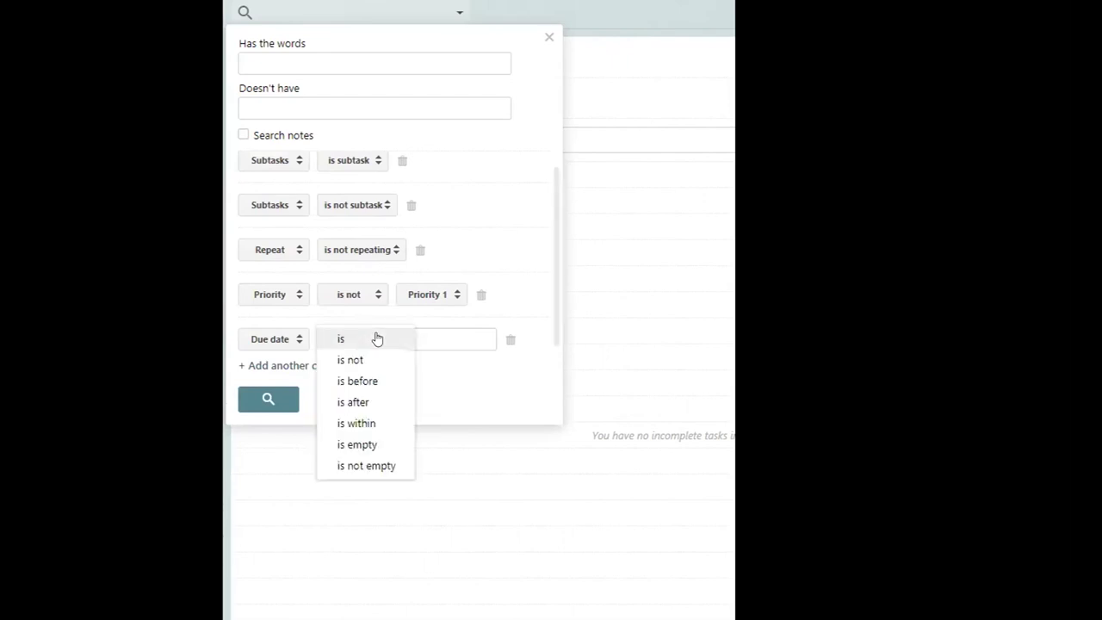
left_click(351, 380)
left_click(447, 339)
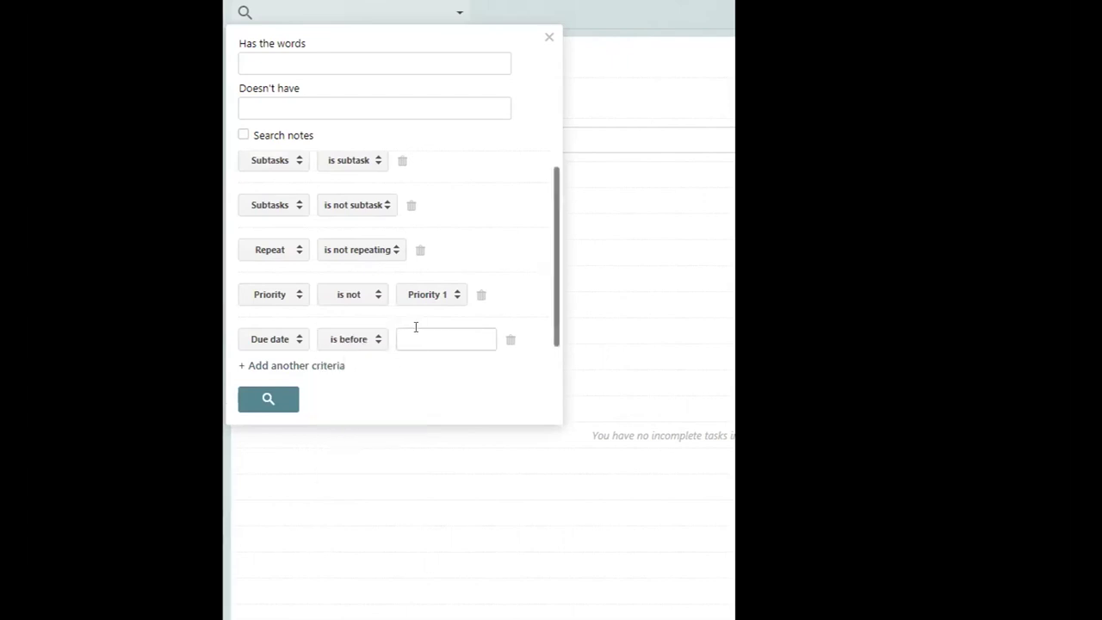